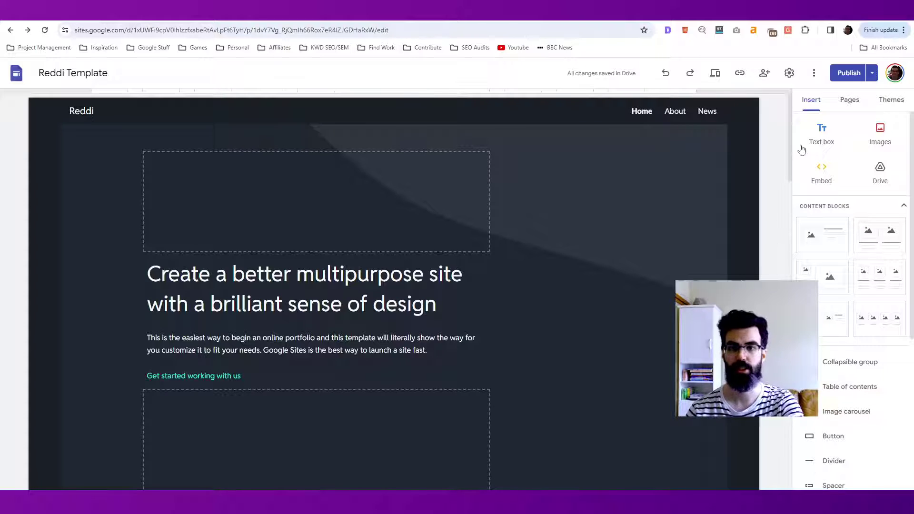
Open the Reddi Template site's publish settings to review the reddi-template web address.
{"action": "left_click", "coordinate": [846, 72]}
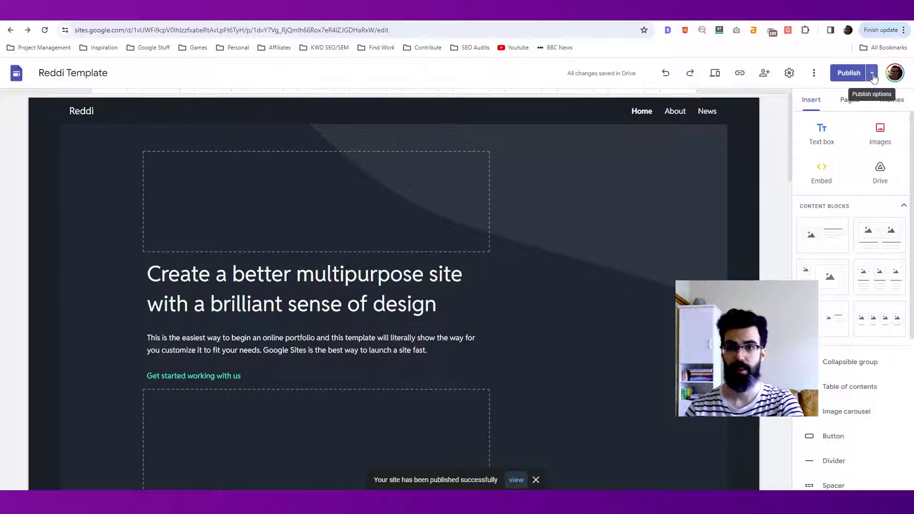
{"action": "left_click", "coordinate": [873, 75]}
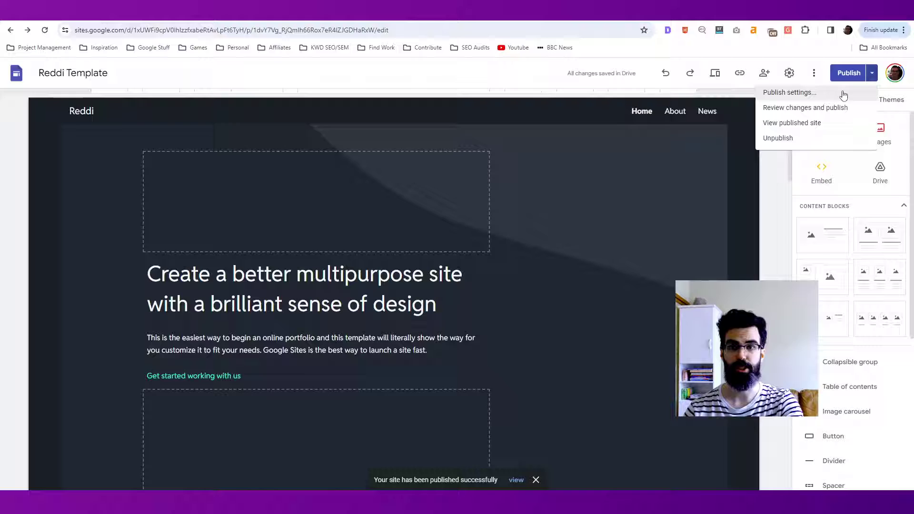
{"action": "left_click", "coordinate": [791, 92]}
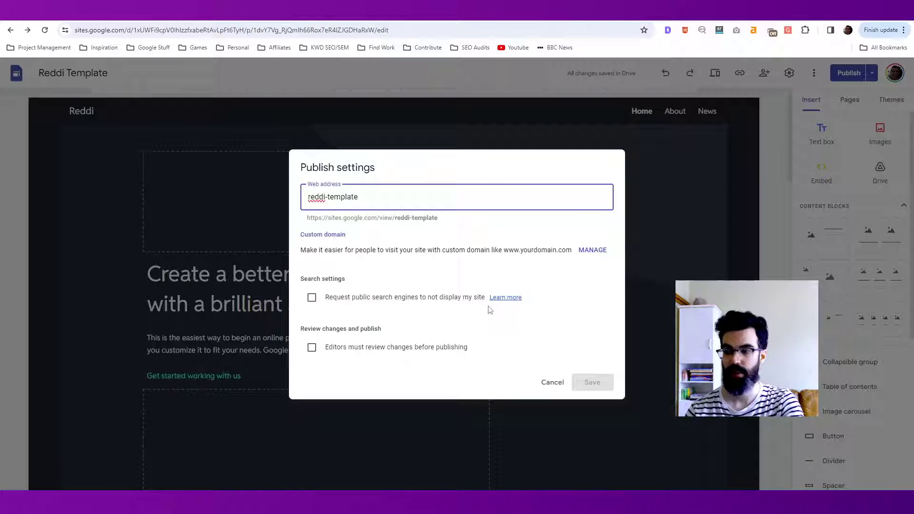
Leave publish settings unchanged, copy the published site link, and check the sharing settings.
{"action": "left_click", "coordinate": [552, 383]}
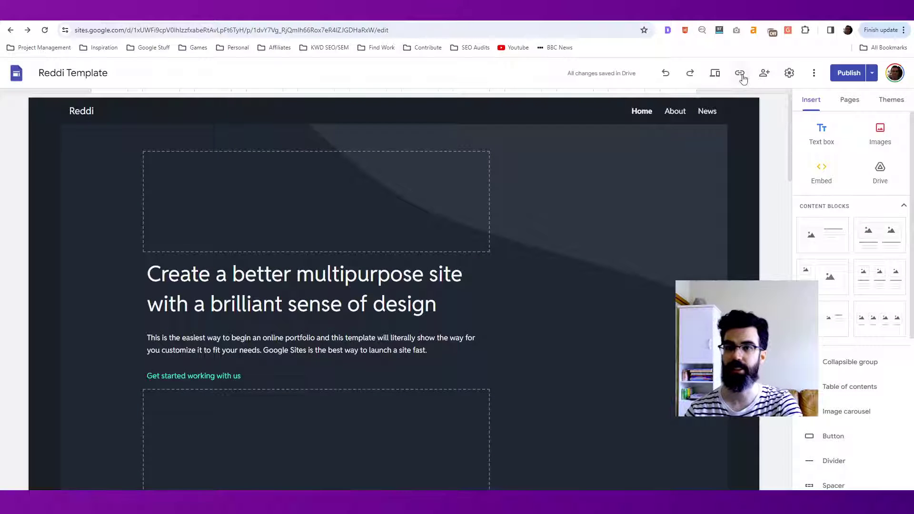
{"action": "left_click", "coordinate": [741, 74]}
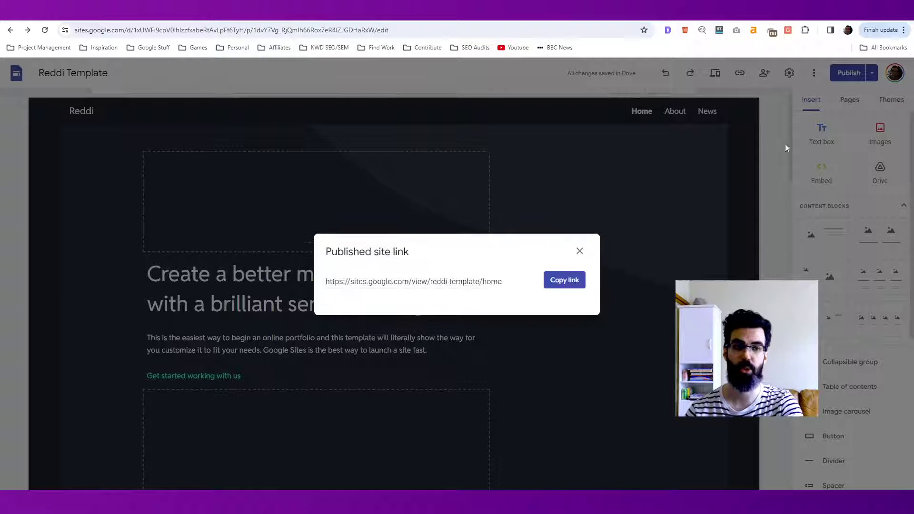
{"action": "left_click", "coordinate": [565, 281]}
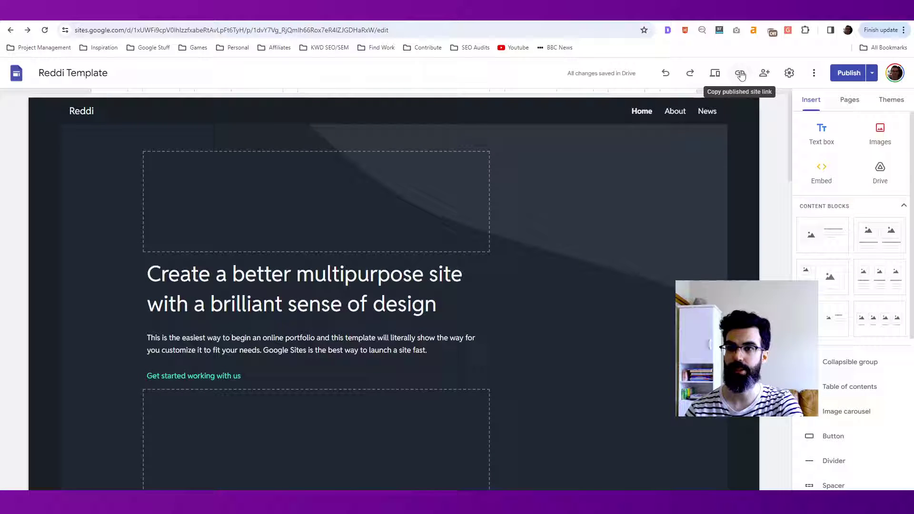
{"action": "left_click", "coordinate": [741, 74]}
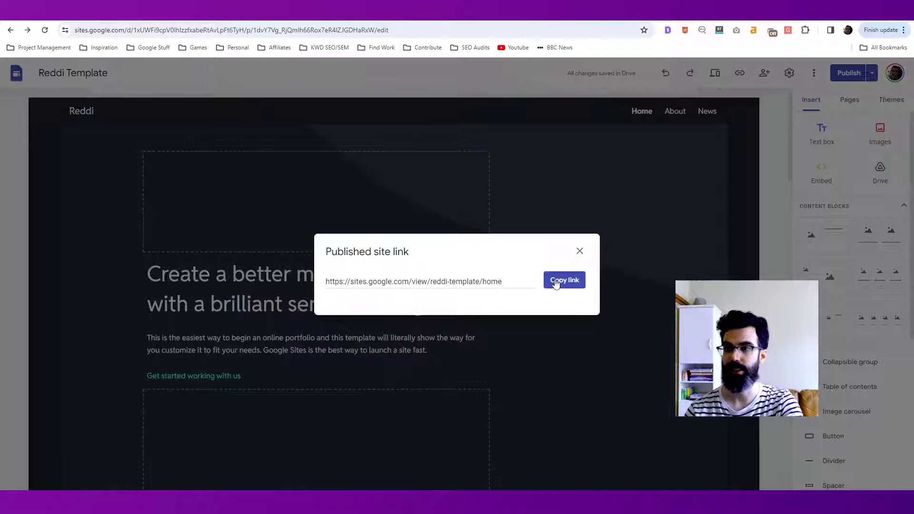
{"action": "left_click", "coordinate": [554, 281]}
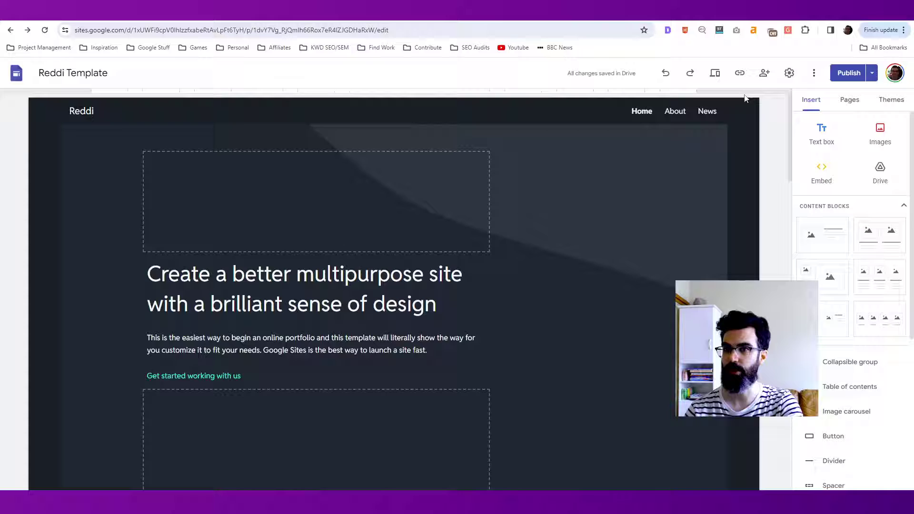
{"action": "left_click", "coordinate": [763, 74]}
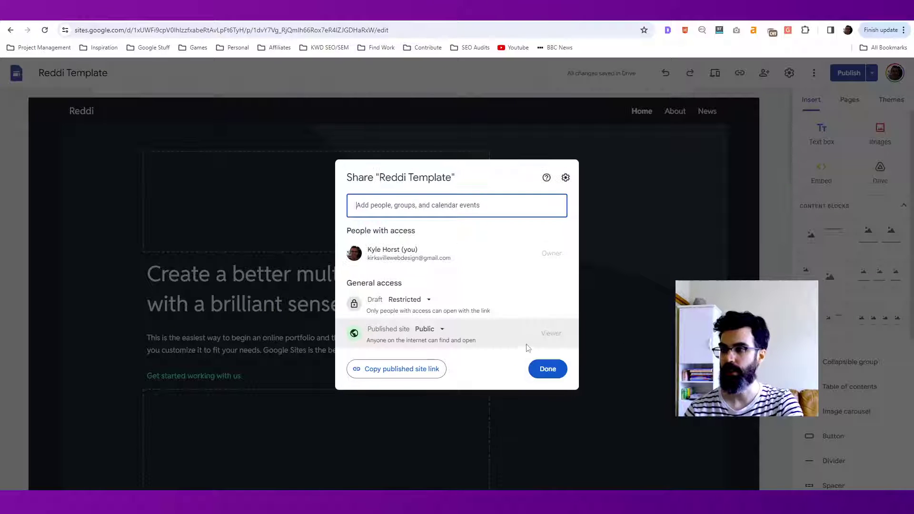
{"action": "left_click", "coordinate": [542, 369]}
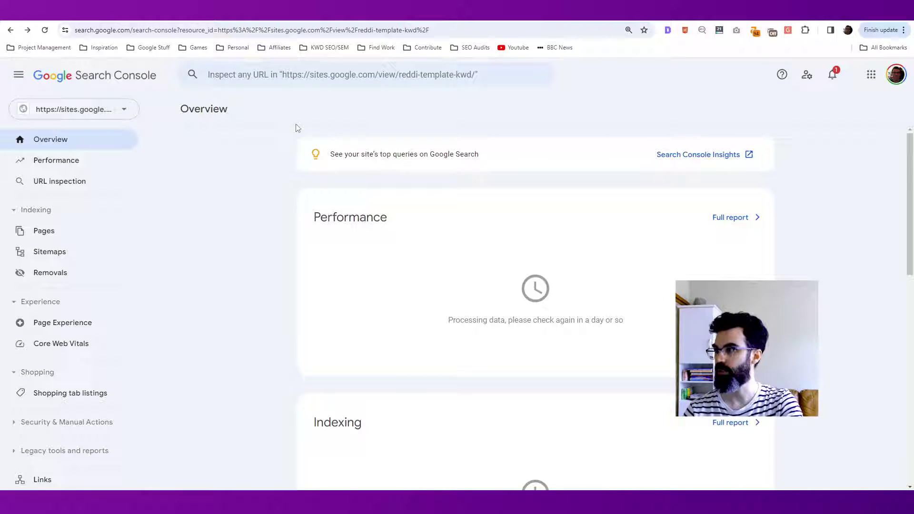
Return to Search Console's welcome page, start using it, and open the property list.
{"action": "key", "text": "alt+Left"}
{"action": "key", "text": "alt+Left"}
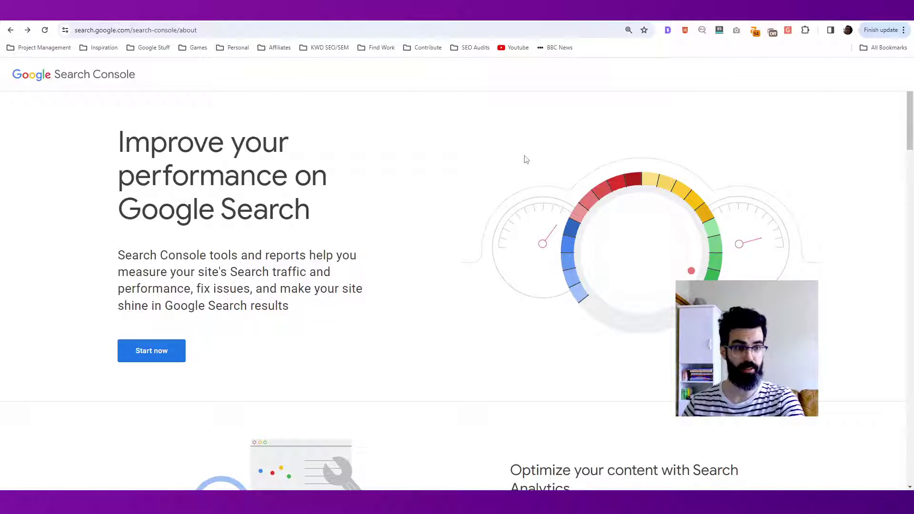
{"action": "left_click", "coordinate": [159, 357]}
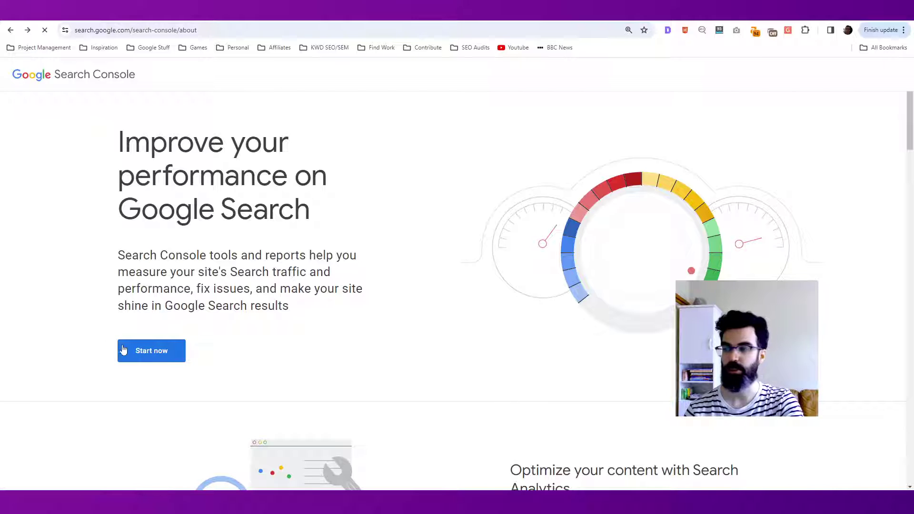
{"action": "left_click", "coordinate": [143, 351]}
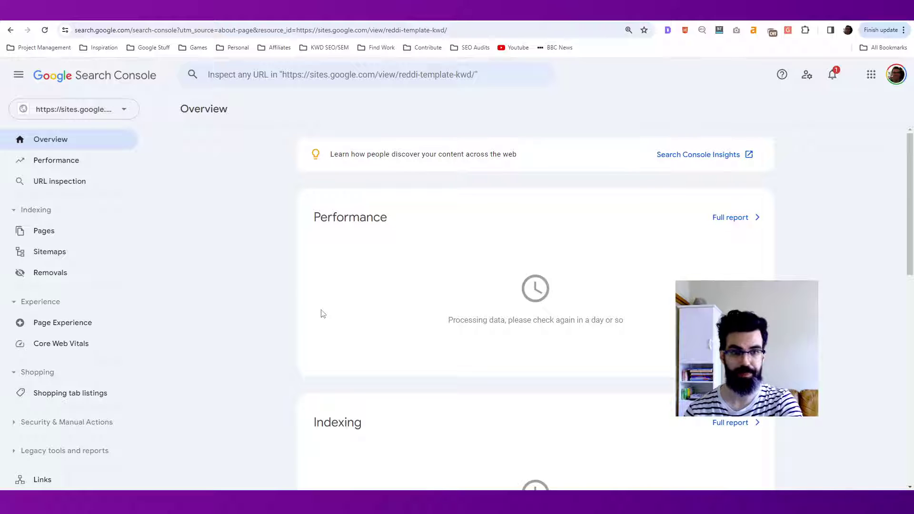
{"action": "left_click", "coordinate": [96, 112]}
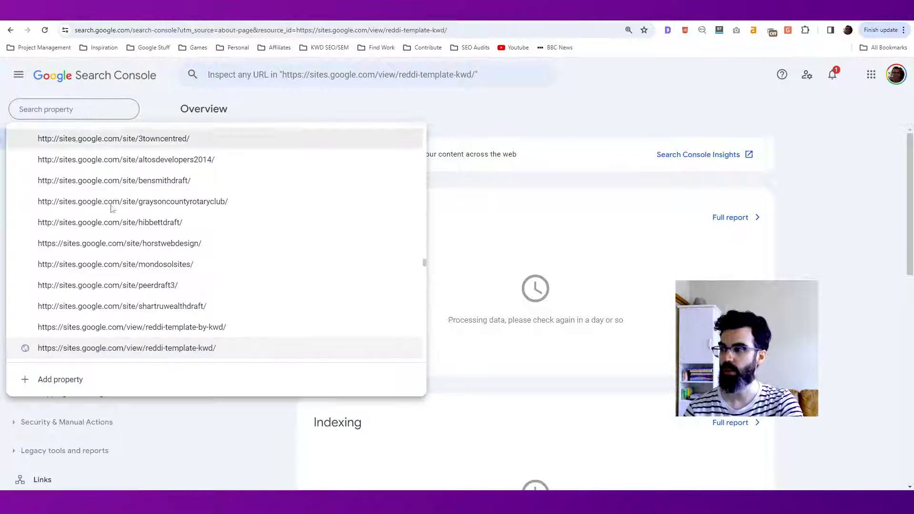
{"action": "left_click", "coordinate": [61, 379]}
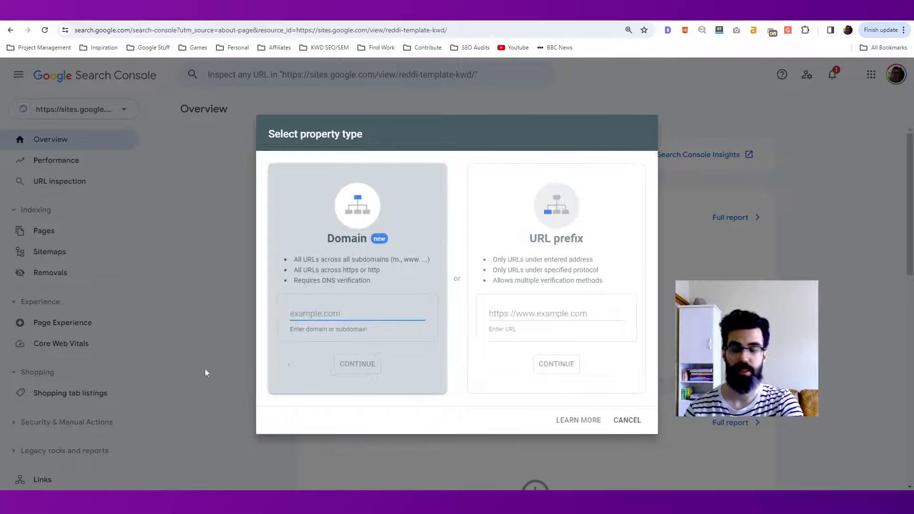
{"action": "left_click", "coordinate": [505, 315]}
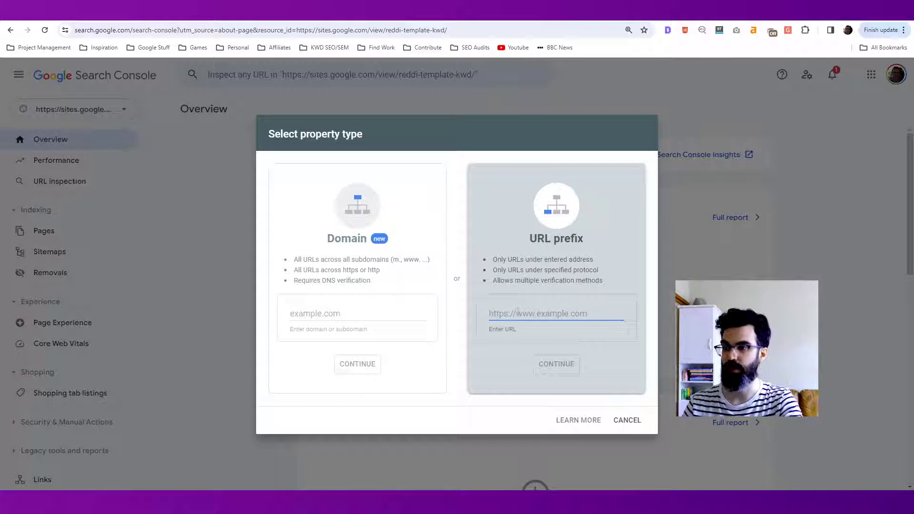
{"action": "key", "text": "ctrl+v"}
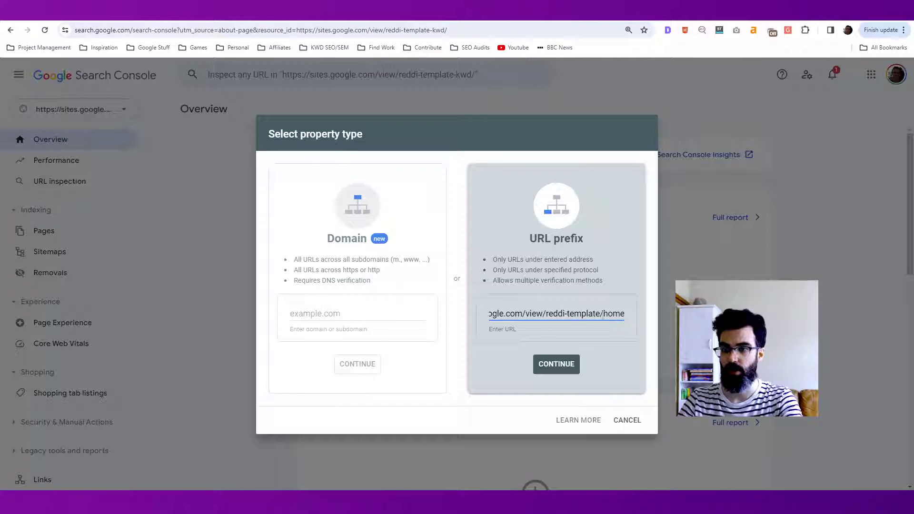
{"action": "left_click_drag", "start_coordinate": [602, 313], "coordinate": [660, 321]}
{"action": "key", "text": "BackSpace"}
{"action": "key", "text": "BackSpace"}
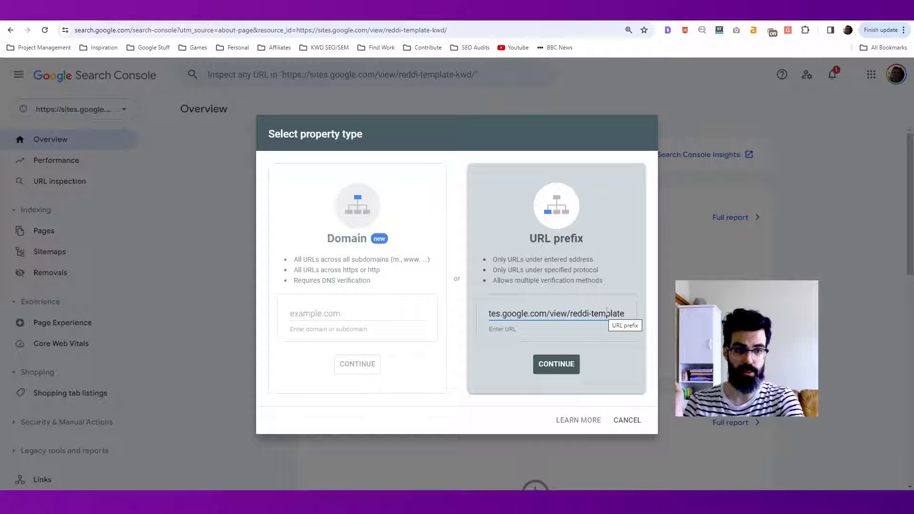
{"action": "triple_click", "coordinate": [607, 313]}
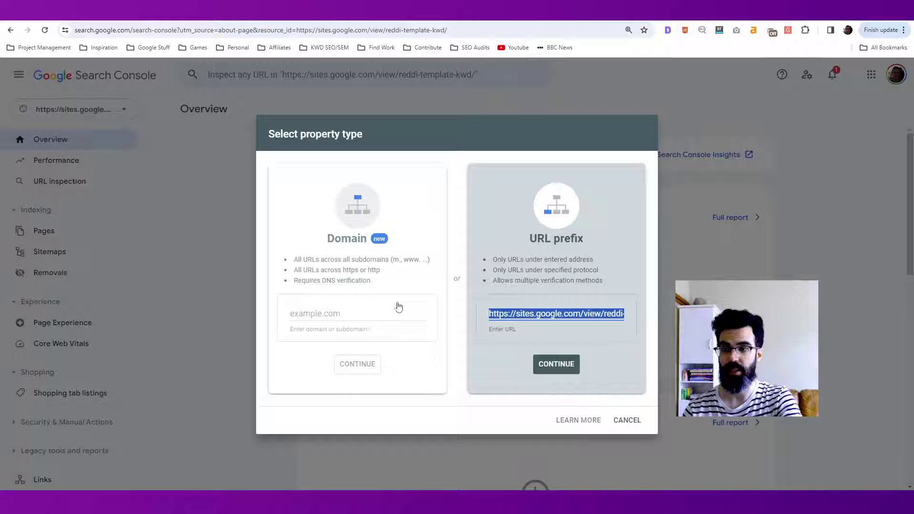
{"action": "left_click", "coordinate": [561, 313]}
{"action": "triple_click", "coordinate": [561, 313]}
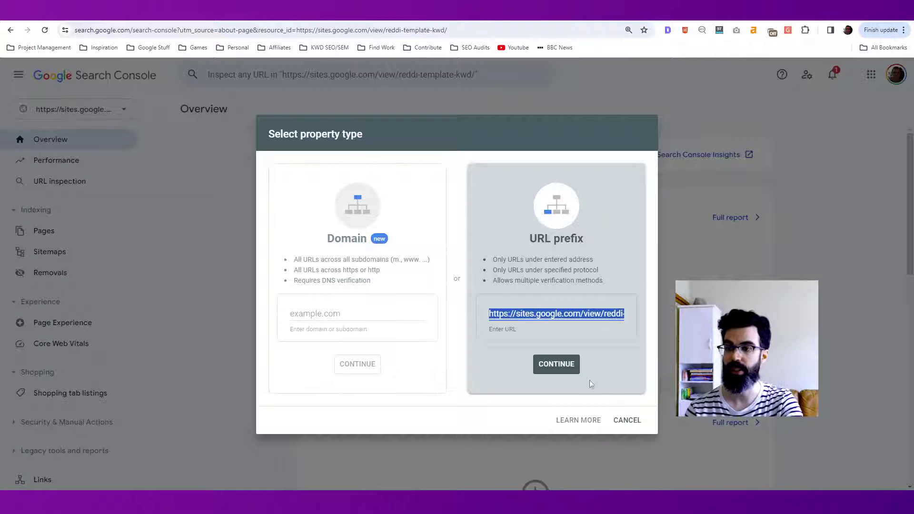
Add the reddi-template property and switch verification from HTML file to the Google Analytics method.
{"action": "left_click", "coordinate": [570, 366]}
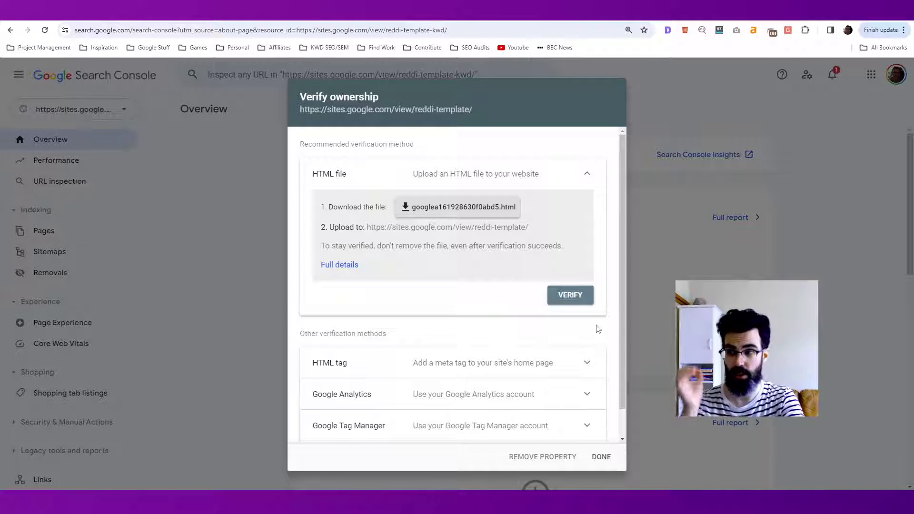
{"action": "left_click", "coordinate": [558, 182]}
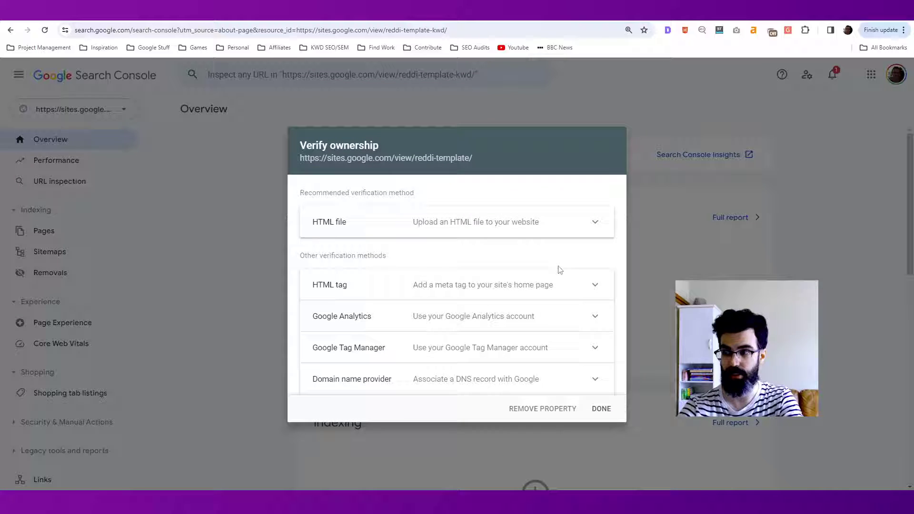
{"action": "left_click", "coordinate": [554, 326]}
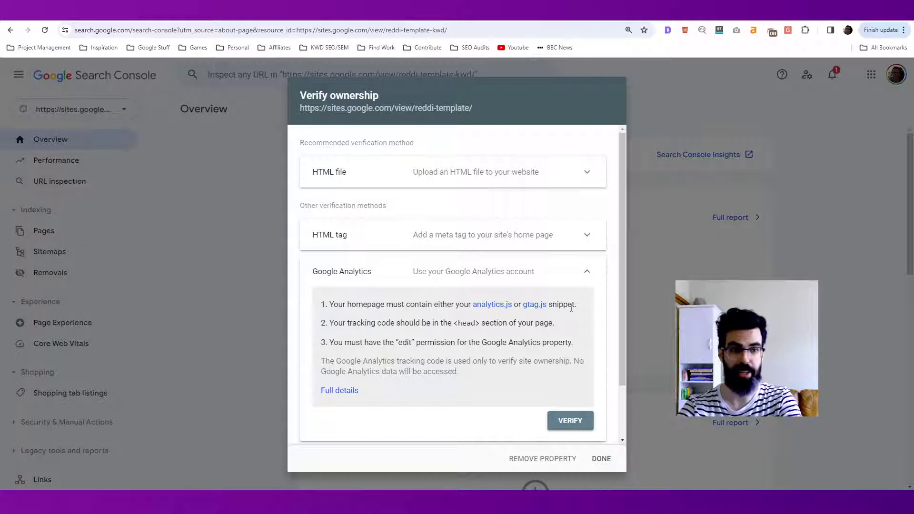
{"action": "scroll", "coordinate": [570, 299], "scroll_direction": "down", "scroll_amount": 2}
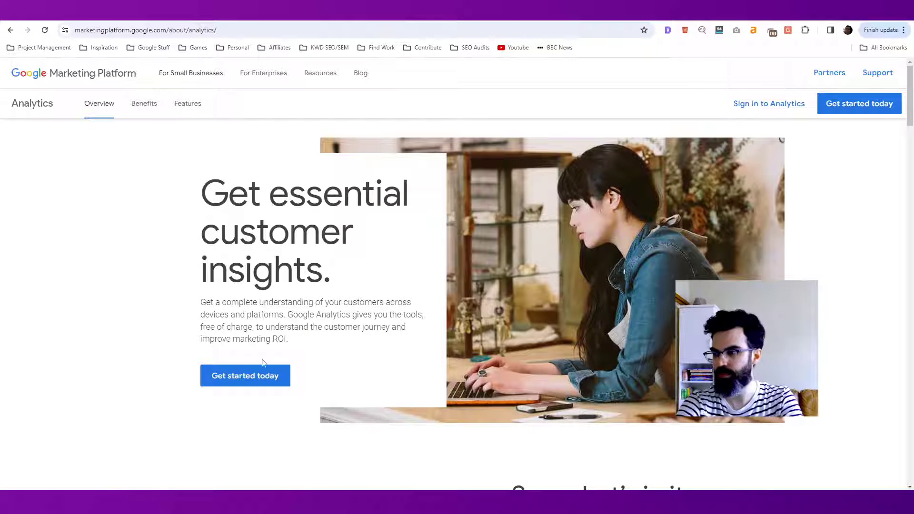
Create a Google Analytics account named Reddi, keeping the default data-sharing options.
{"action": "left_click", "coordinate": [245, 377]}
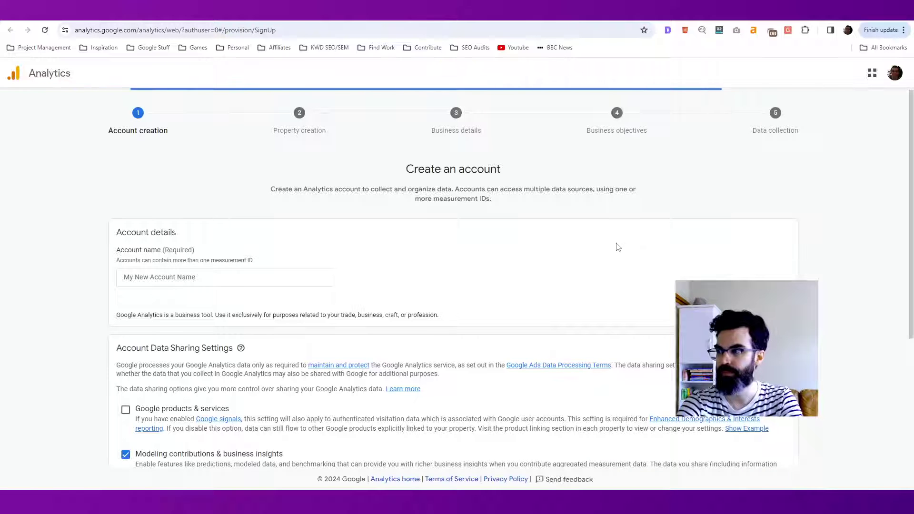
{"action": "left_click", "coordinate": [215, 276]}
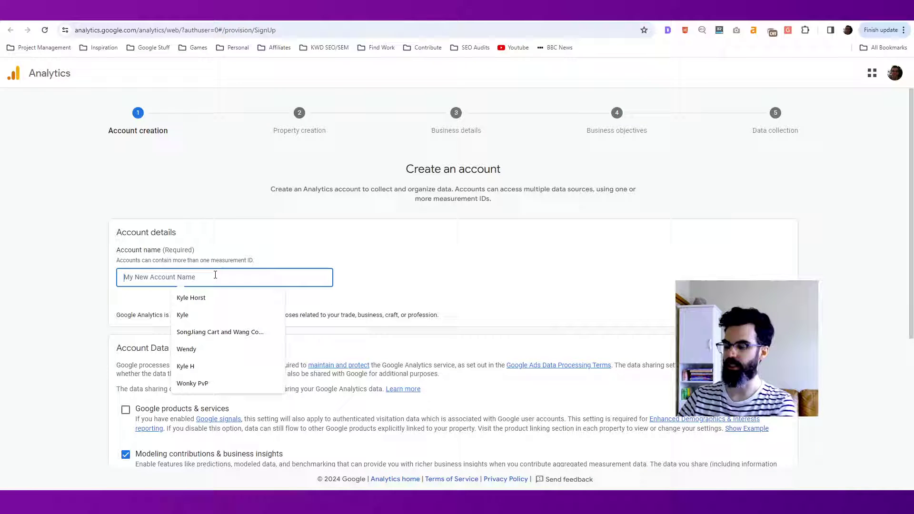
{"action": "type", "text": "Reddi"}
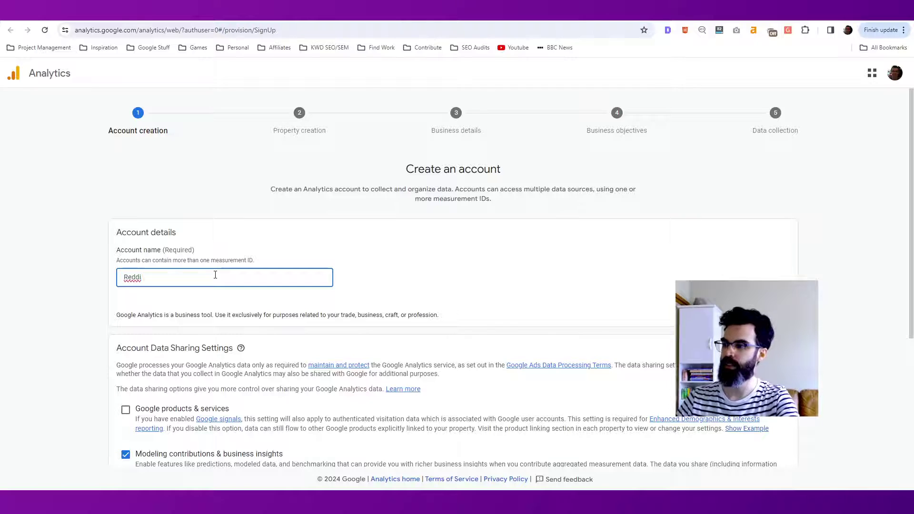
{"action": "scroll", "coordinate": [205, 342], "scroll_direction": "down", "scroll_amount": 4}
{"action": "left_click", "coordinate": [127, 439]}
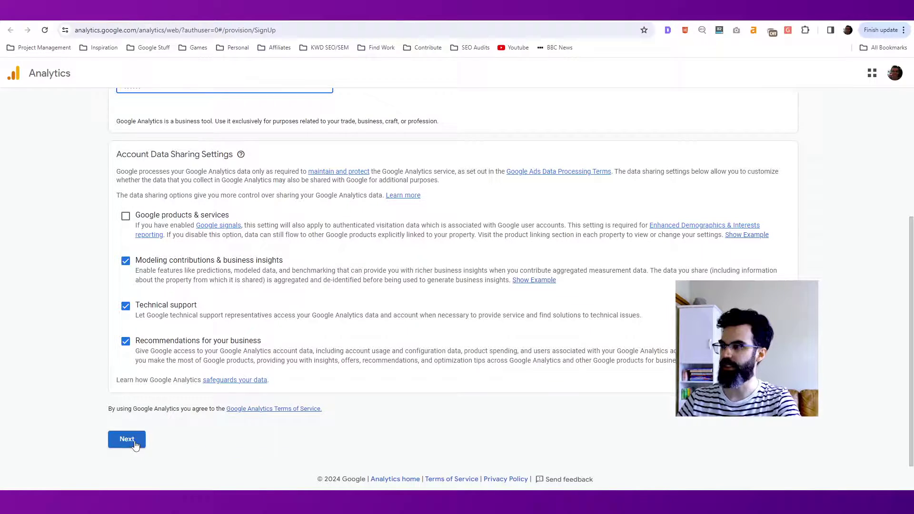
Name the new Analytics property Reddi Site.
{"action": "left_click", "coordinate": [379, 270]}
{"action": "type", "text": "Re"}
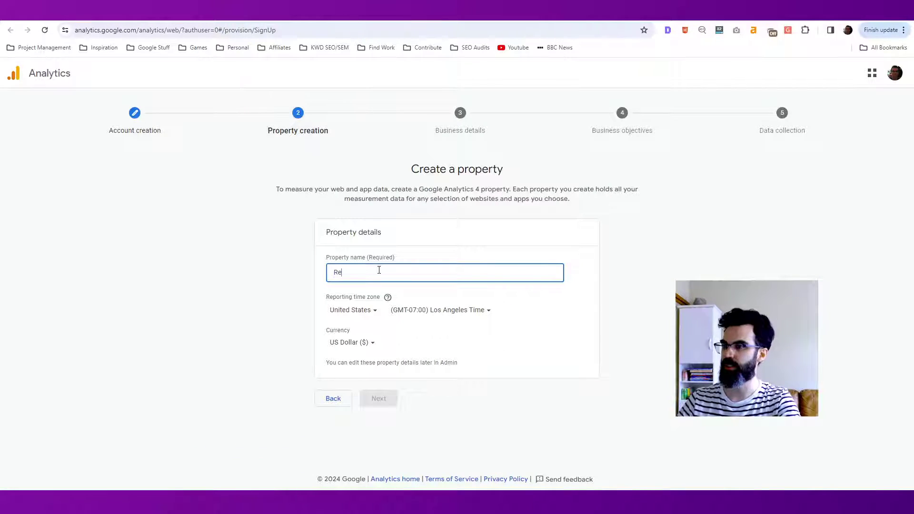
{"action": "type", "text": "ddi"}
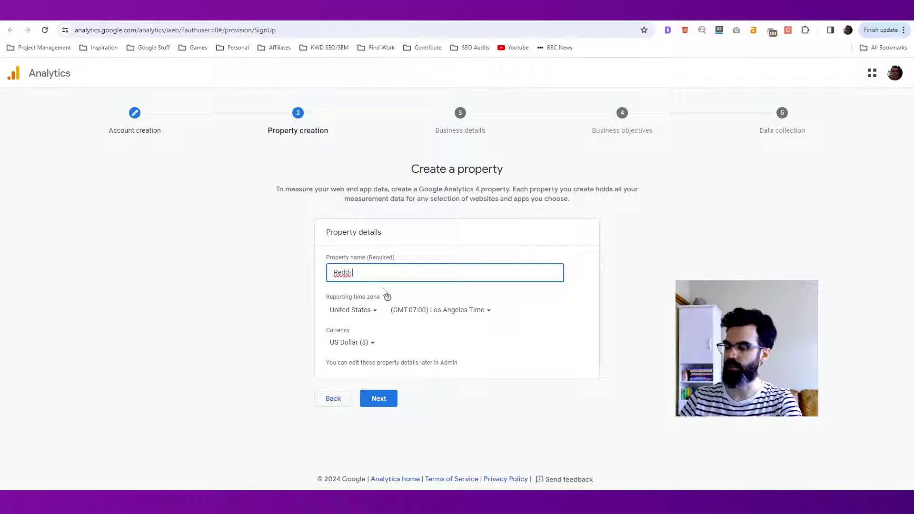
{"action": "type", "text": " Site"}
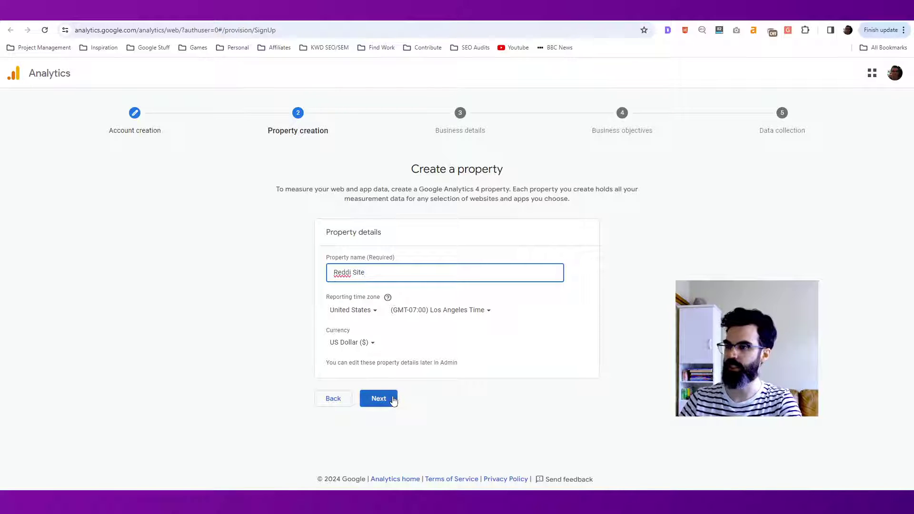
{"action": "left_click", "coordinate": [393, 401]}
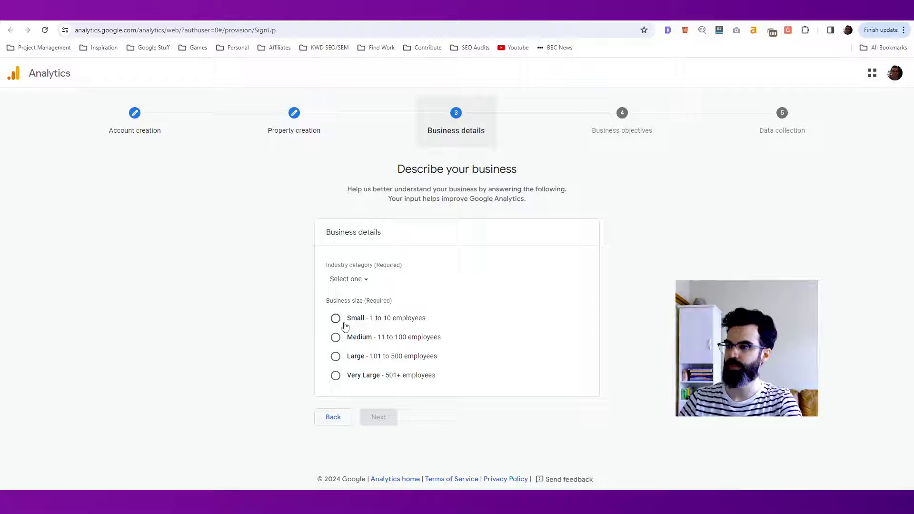
Describe it as a Small Business & Industrial business wanting baseline reports, then create it.
{"action": "left_click", "coordinate": [351, 277]}
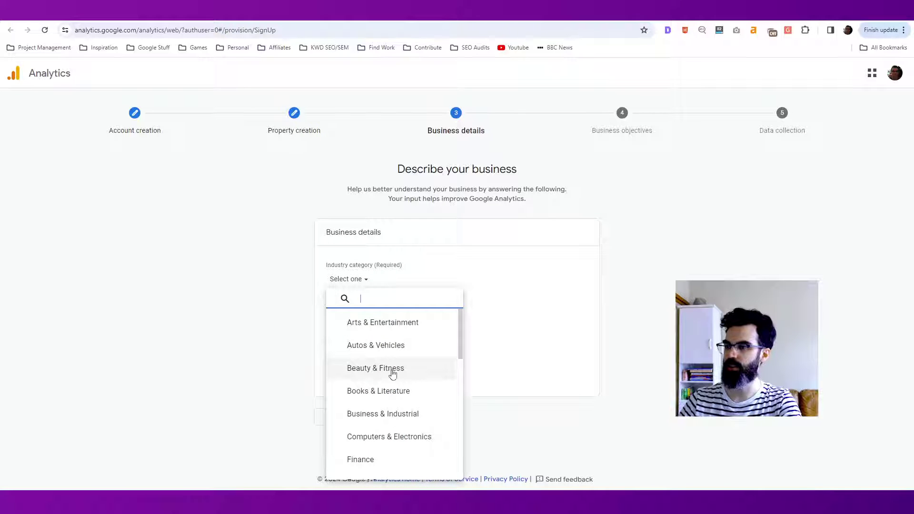
{"action": "left_click", "coordinate": [395, 413]}
{"action": "left_click", "coordinate": [336, 318]}
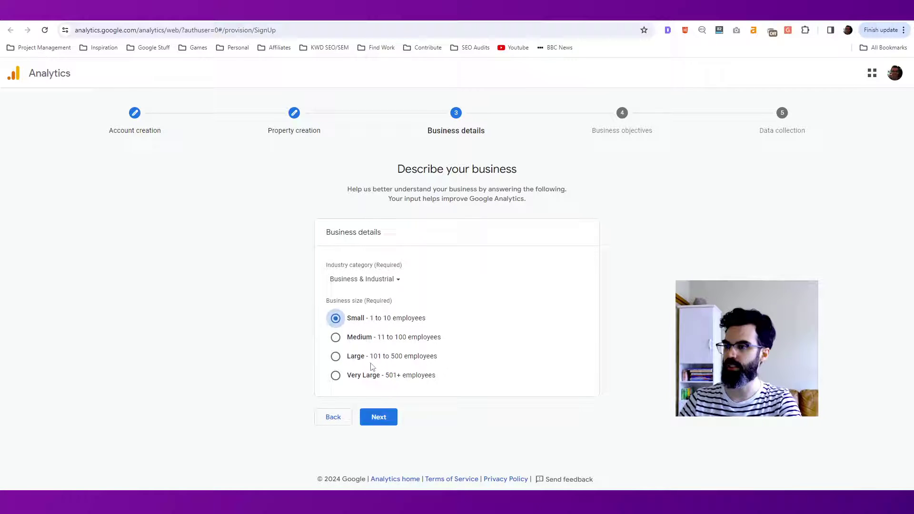
{"action": "left_click", "coordinate": [384, 419]}
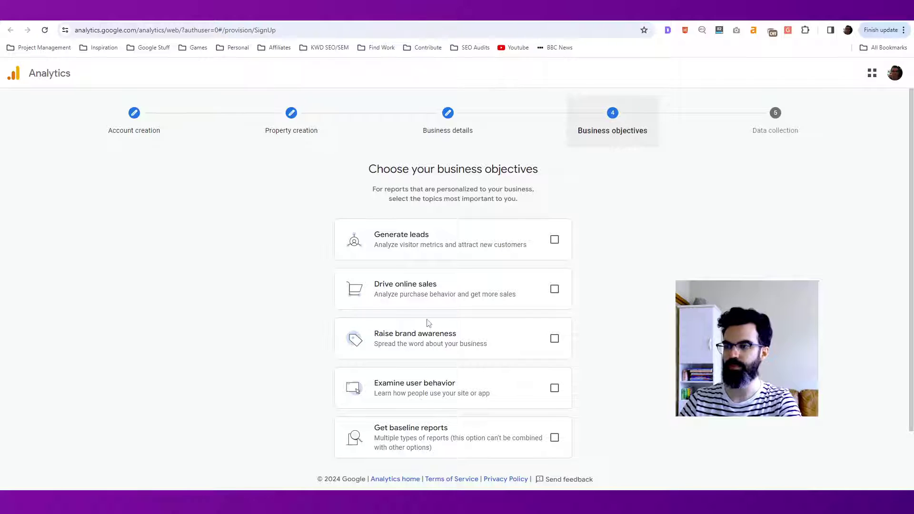
{"action": "scroll", "coordinate": [490, 362], "scroll_direction": "down", "scroll_amount": 1}
{"action": "left_click", "coordinate": [554, 402]}
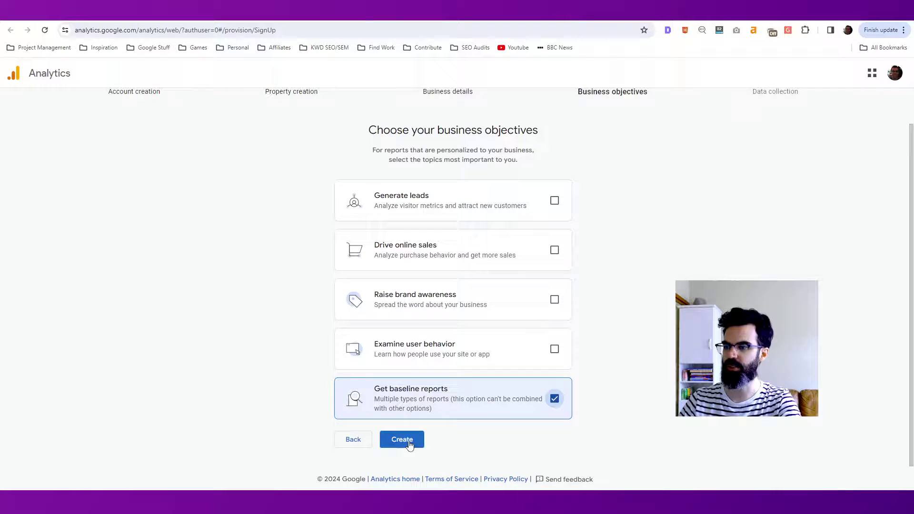
{"action": "left_click", "coordinate": [408, 441]}
Accept the Analytics terms of service, including the GDPR Data Processing Terms.
{"action": "left_click", "coordinate": [332, 341]}
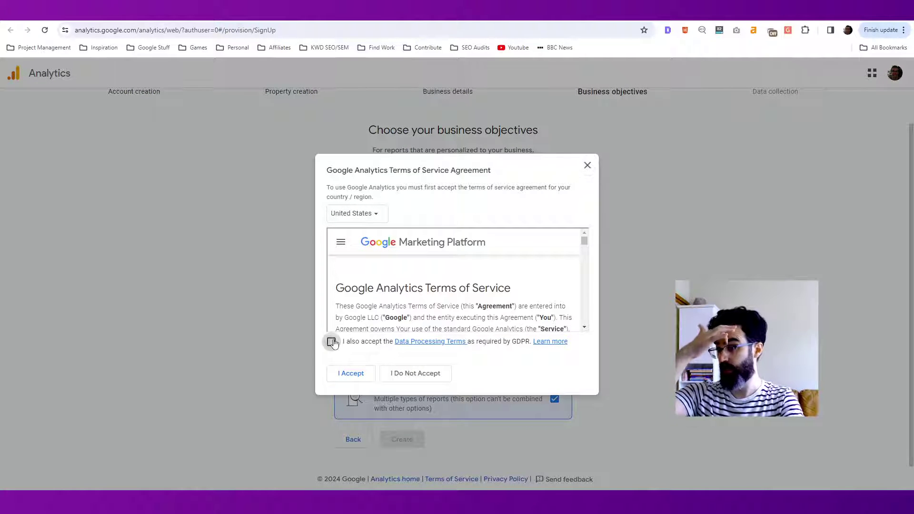
{"action": "left_click", "coordinate": [353, 374]}
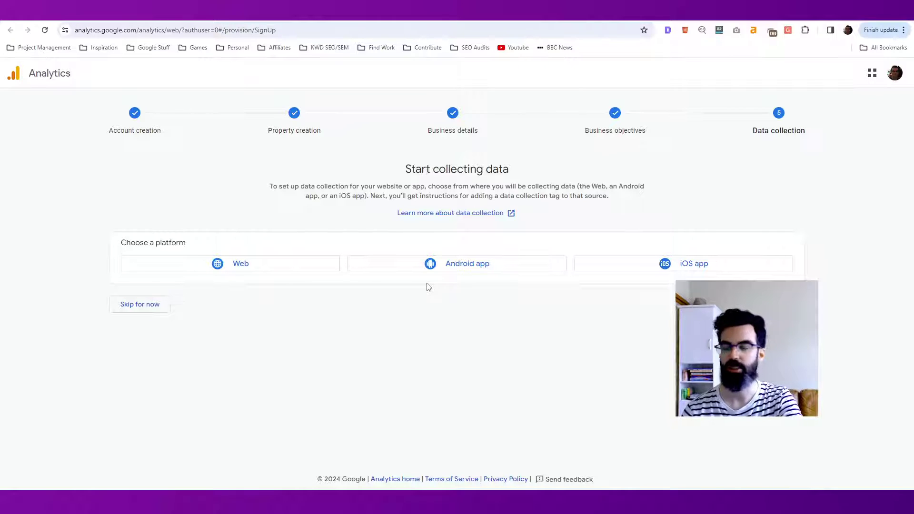
{"action": "left_click", "coordinate": [257, 269]}
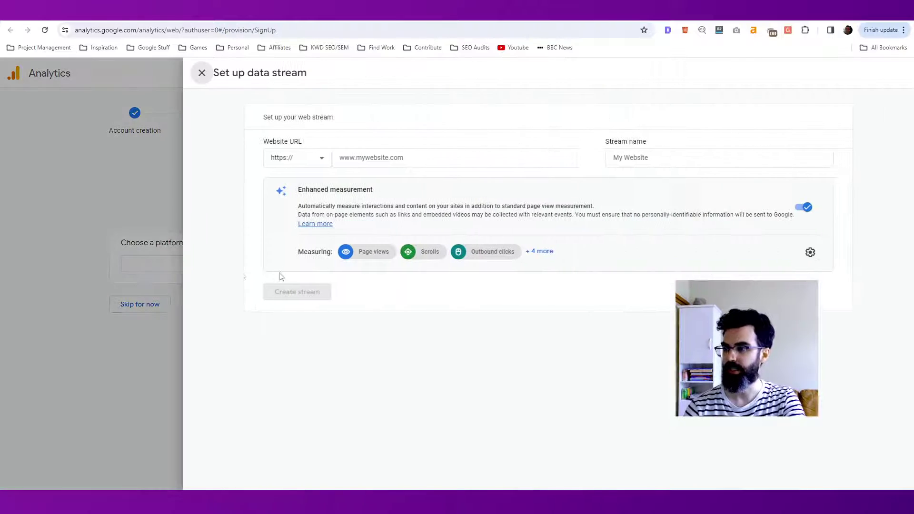
{"action": "left_click", "coordinate": [429, 155]}
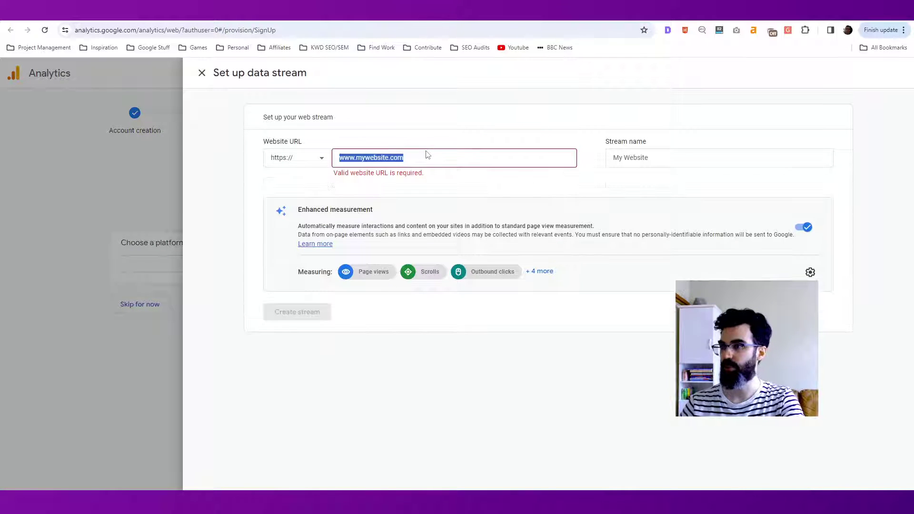
{"action": "type", "text": "https://sites.google.com/view/teddi-template/home"}
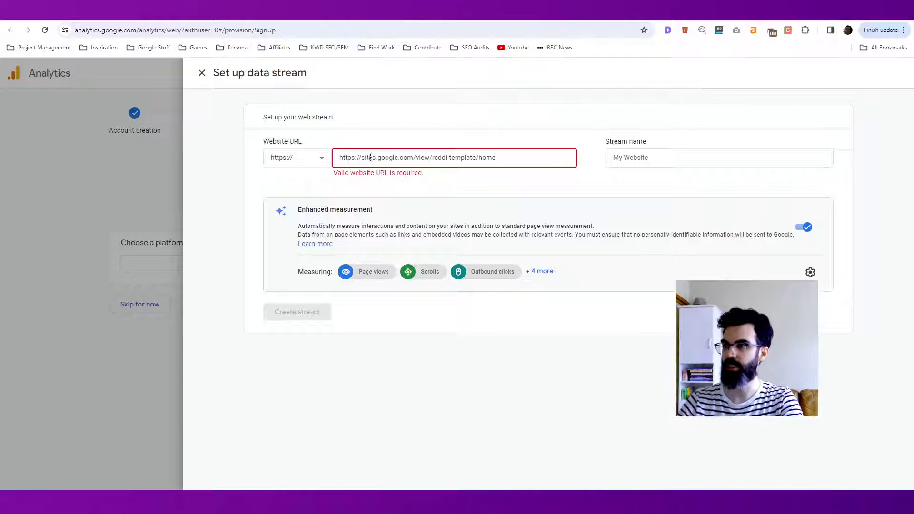
{"action": "left_click_drag", "start_coordinate": [363, 157], "coordinate": [339, 157]}
{"action": "key", "text": "BackSpace"}
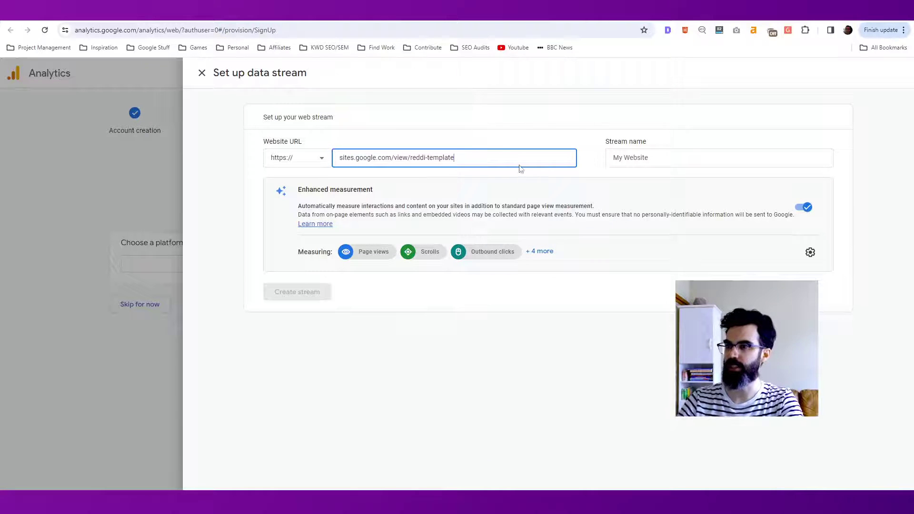
Name the stream Reddi, create it, and copy measurement ID G-V632SFCGN4.
{"action": "left_click", "coordinate": [646, 161]}
{"action": "type", "text": "Reddi"}
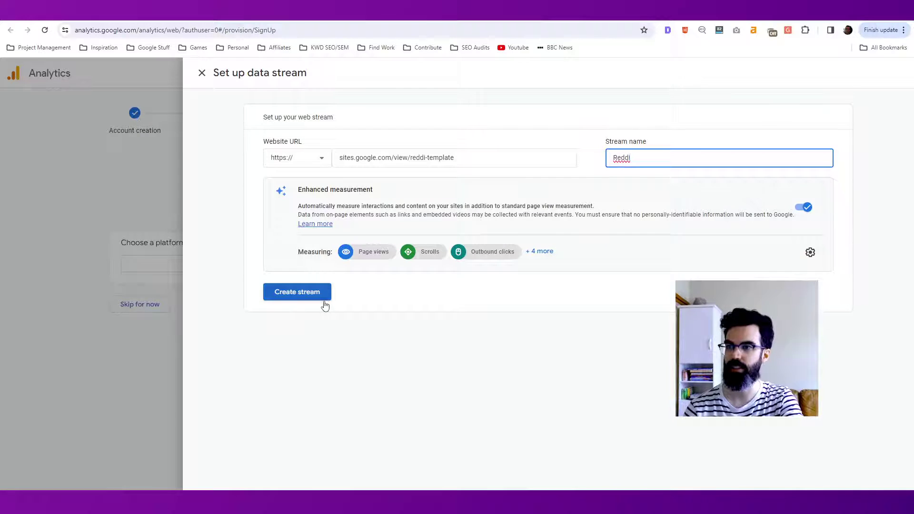
{"action": "left_click", "coordinate": [324, 303]}
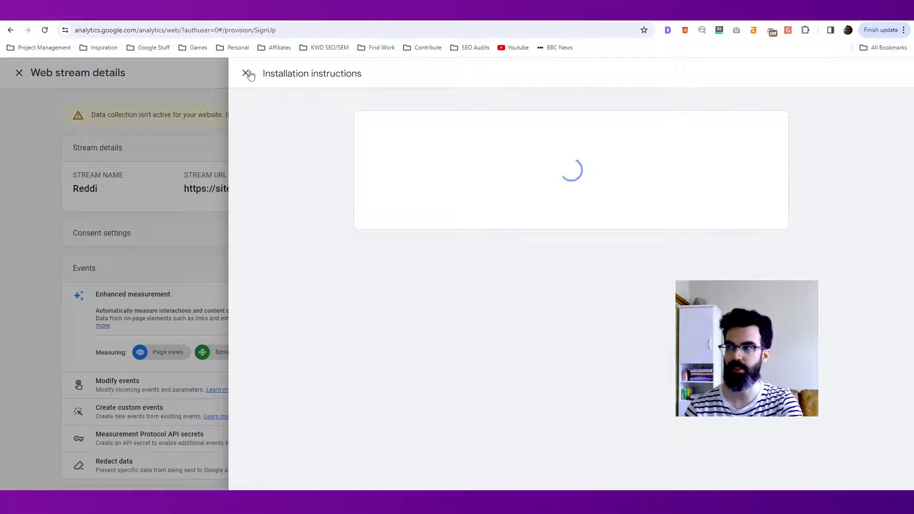
{"action": "left_click", "coordinate": [246, 74]}
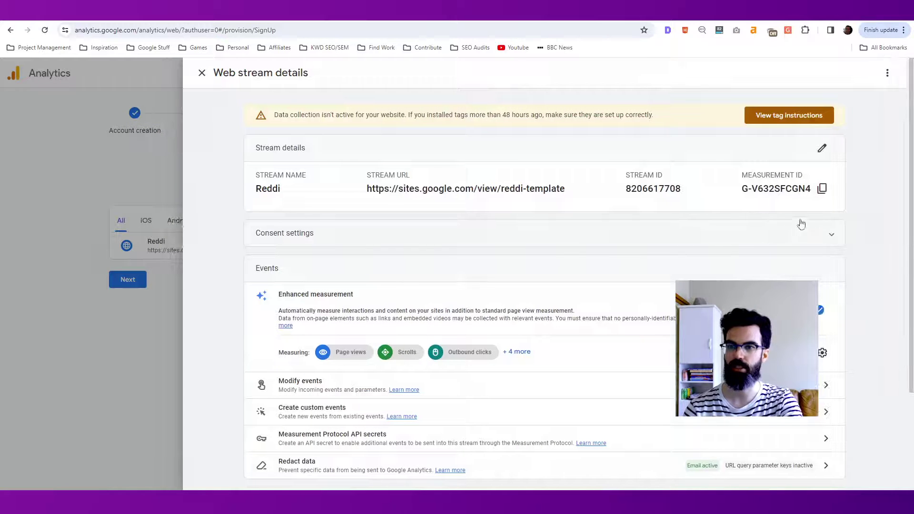
{"action": "left_click", "coordinate": [823, 191]}
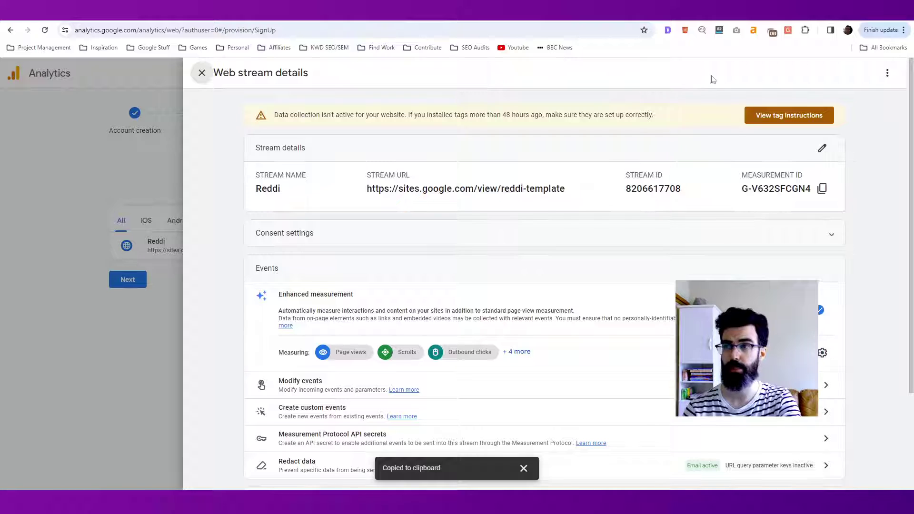
Paste measurement ID G-V632SFCGN4 into the Reddi Template site's Analytics settings and close them.
{"action": "left_click", "coordinate": [604, 24]}
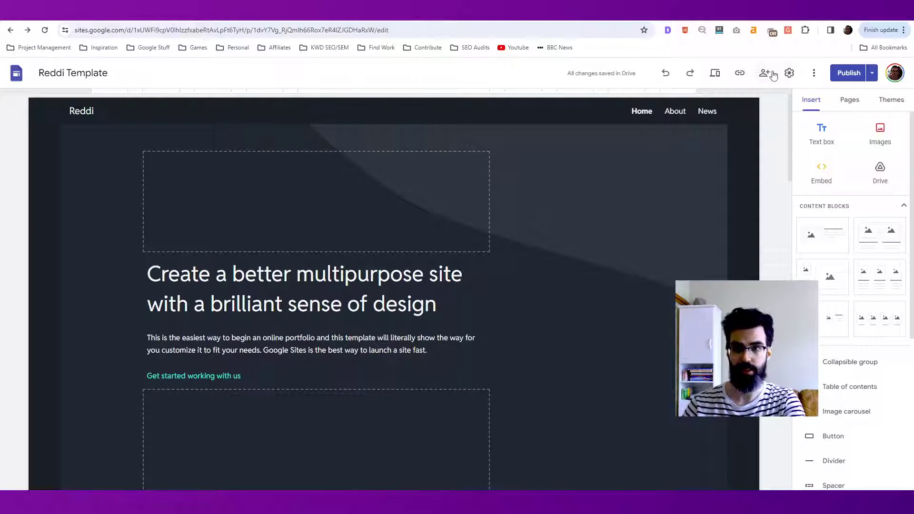
{"action": "left_click", "coordinate": [789, 74]}
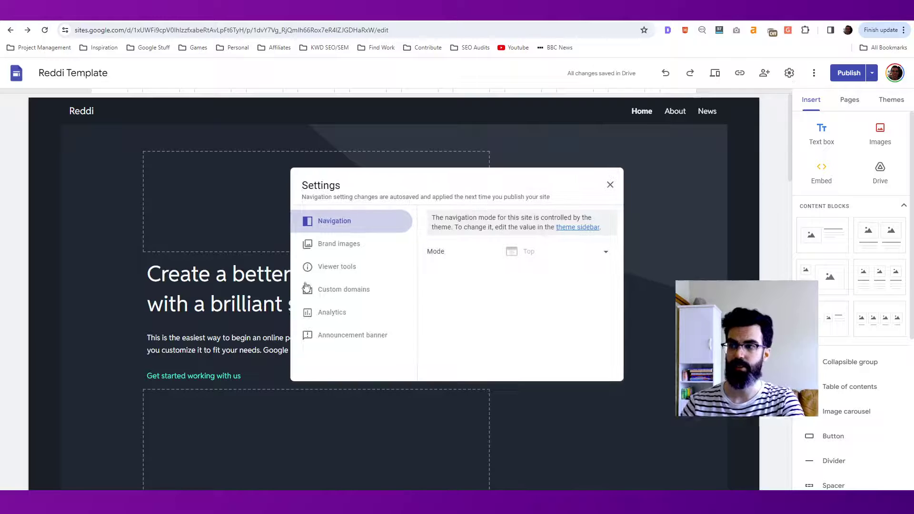
{"action": "left_click", "coordinate": [351, 310]}
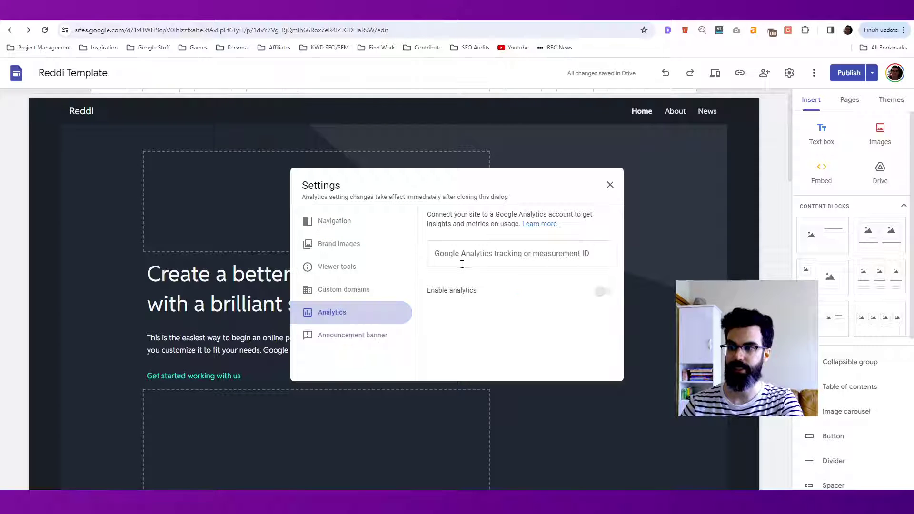
{"action": "left_click", "coordinate": [462, 264]}
{"action": "key", "text": "ctrl+v"}
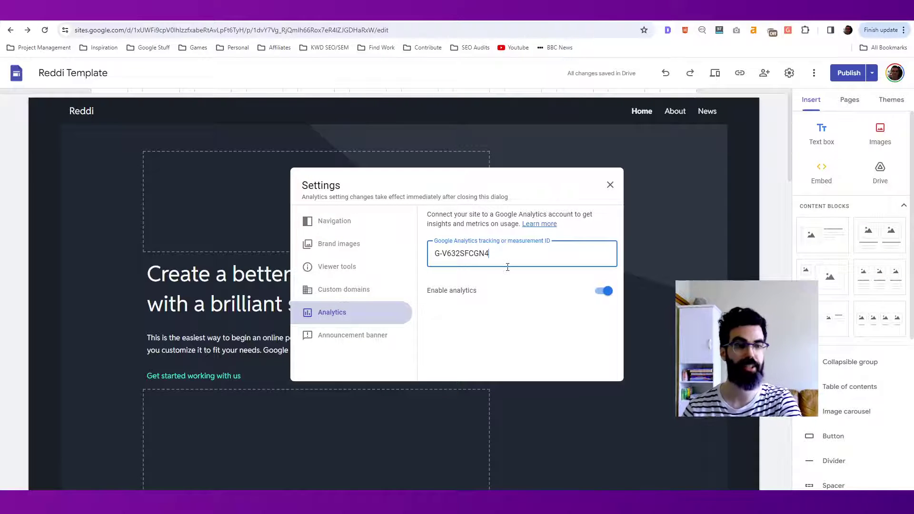
{"action": "left_click", "coordinate": [735, 236]}
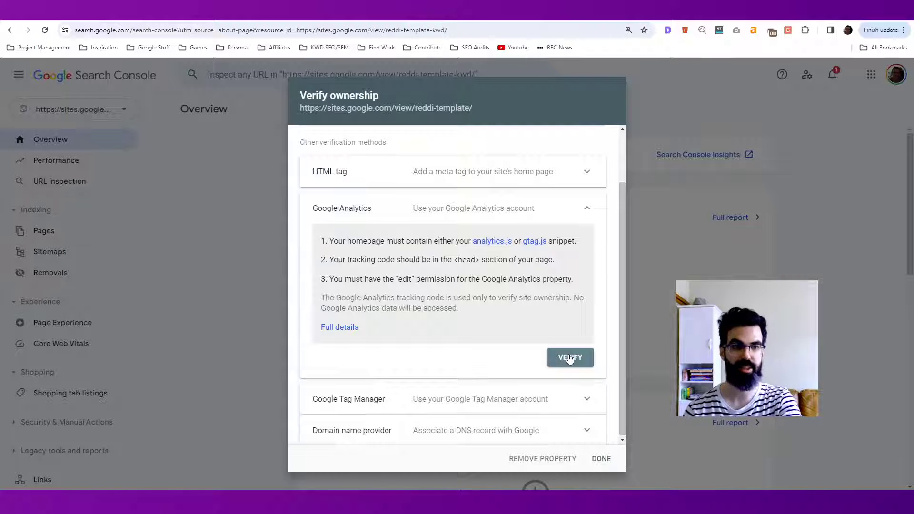
Verify the reddi-template property with the Google Analytics method and open its Search Console overview.
{"action": "left_click", "coordinate": [568, 358]}
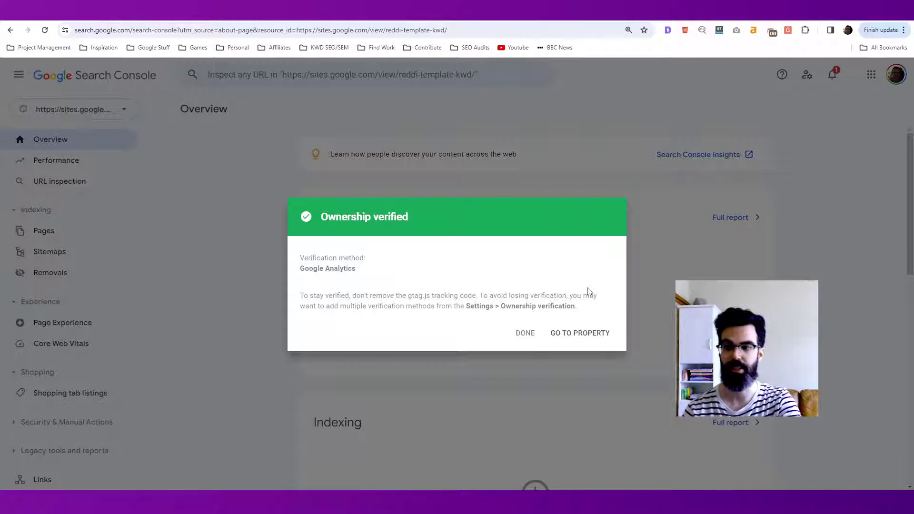
{"action": "left_click", "coordinate": [585, 335]}
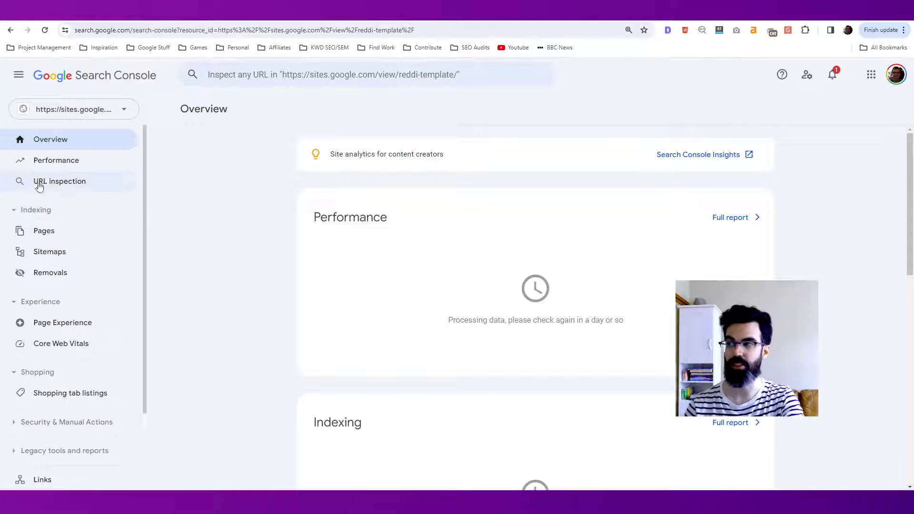
{"action": "left_click", "coordinate": [84, 188]}
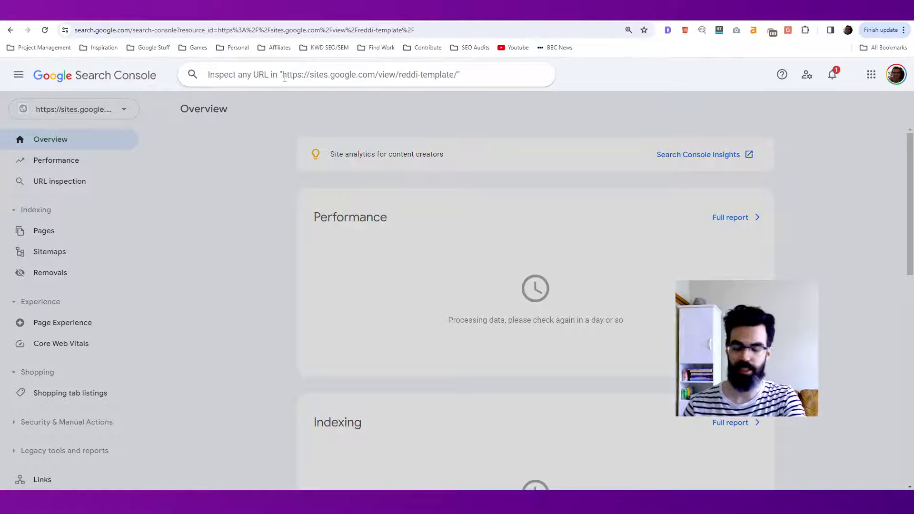
{"action": "key", "text": "ctrl+v"}
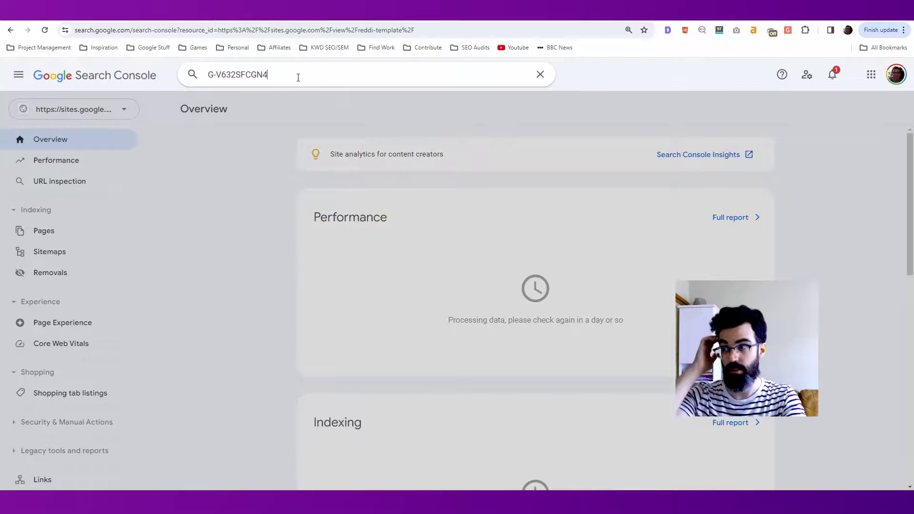
{"action": "triple_click", "coordinate": [298, 75]}
{"action": "key", "text": "BackSpace"}
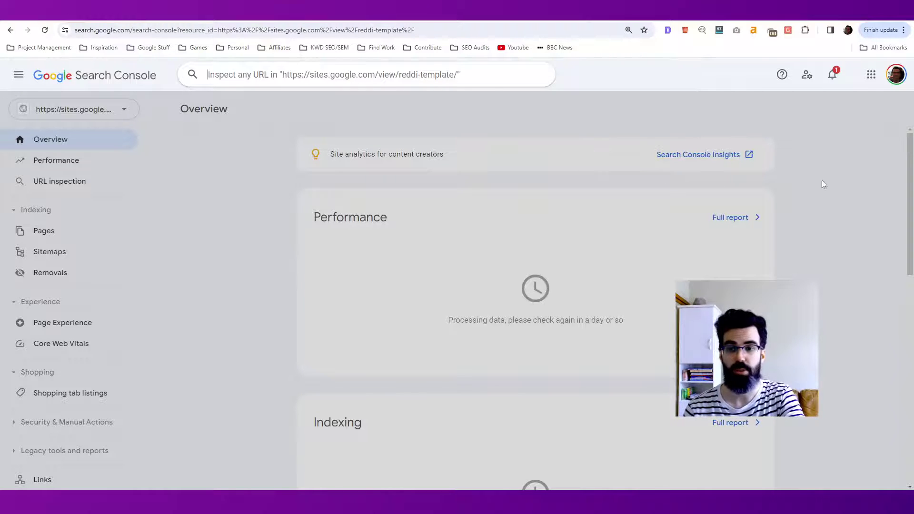
{"action": "left_click", "coordinate": [844, 191]}
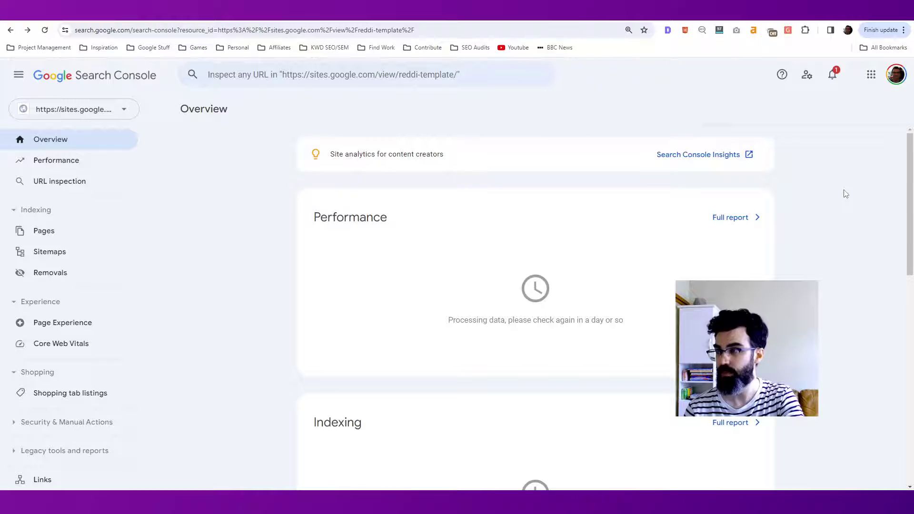